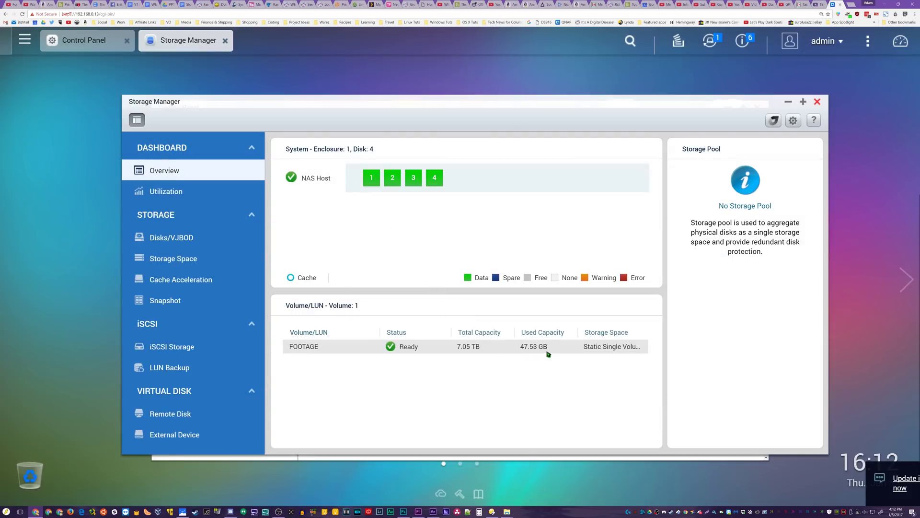
# View the health summary of Disk 1, close it, and open the storage utilization page.
pyautogui.click(382, 180)
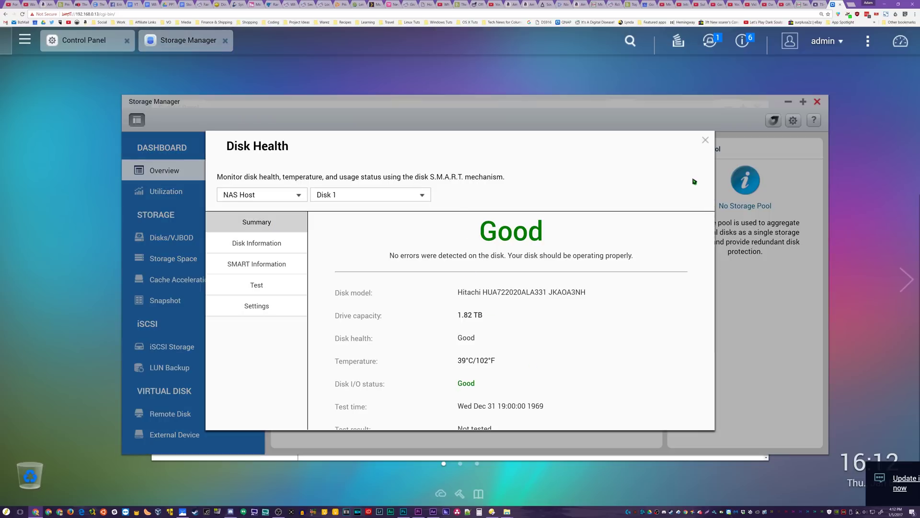
pyautogui.click(705, 141)
pyautogui.click(166, 191)
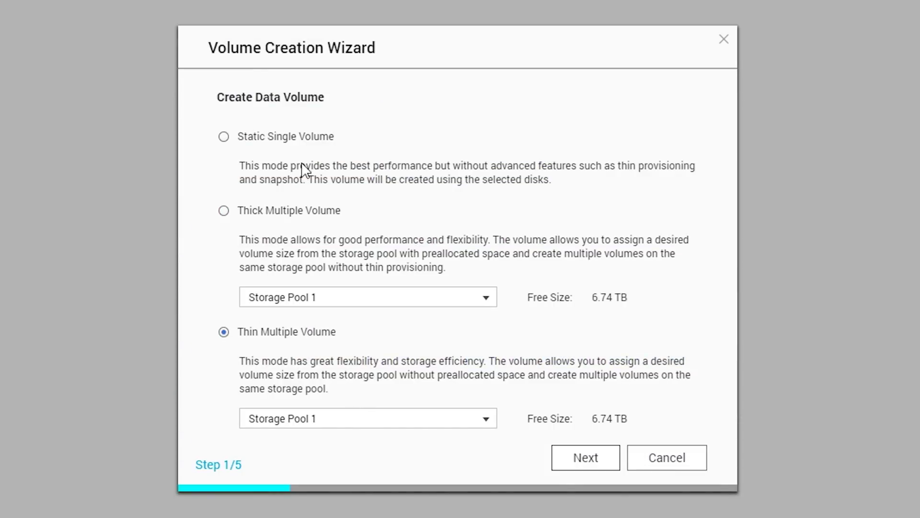
# Choose a Thin Multiple Volume on Storage Pool 1 and continue the volume creation.
pyautogui.click(595, 461)
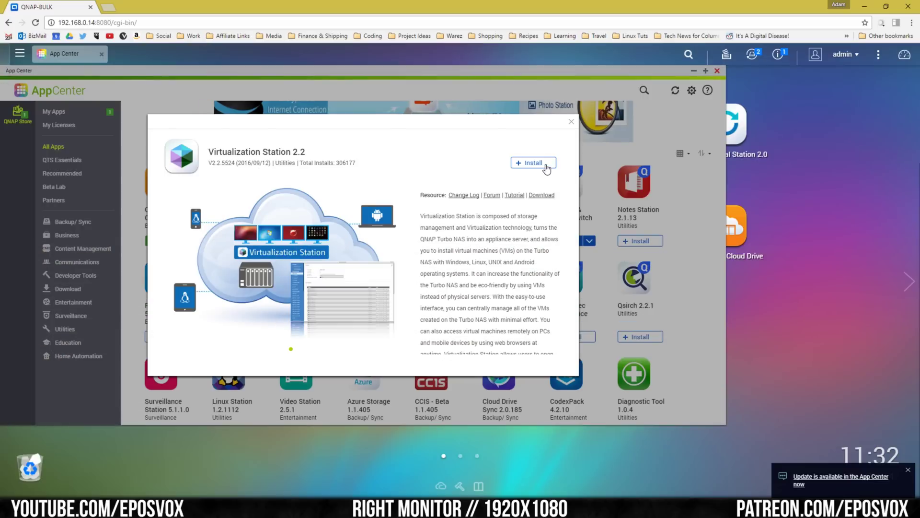
# Install Virtualization Station 2.2 and update the installed Connect to Cloud Drive app.
pyautogui.click(547, 167)
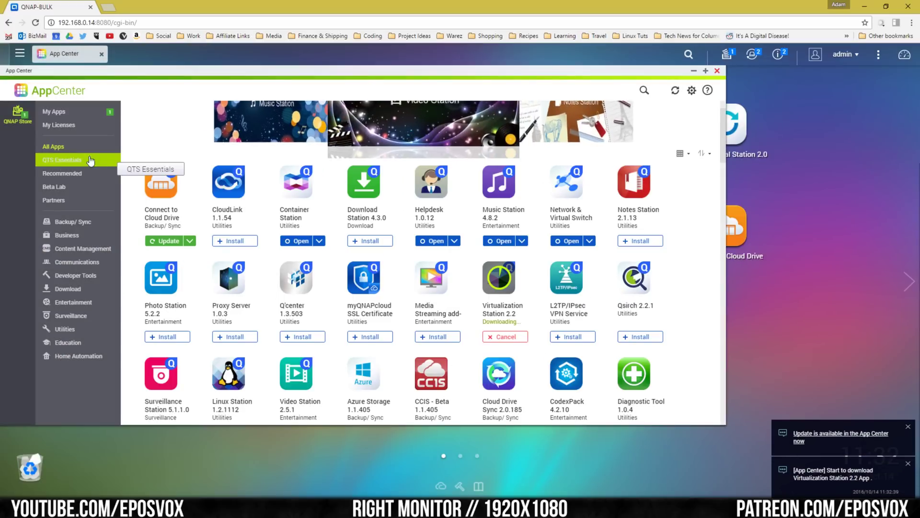
pyautogui.click(53, 111)
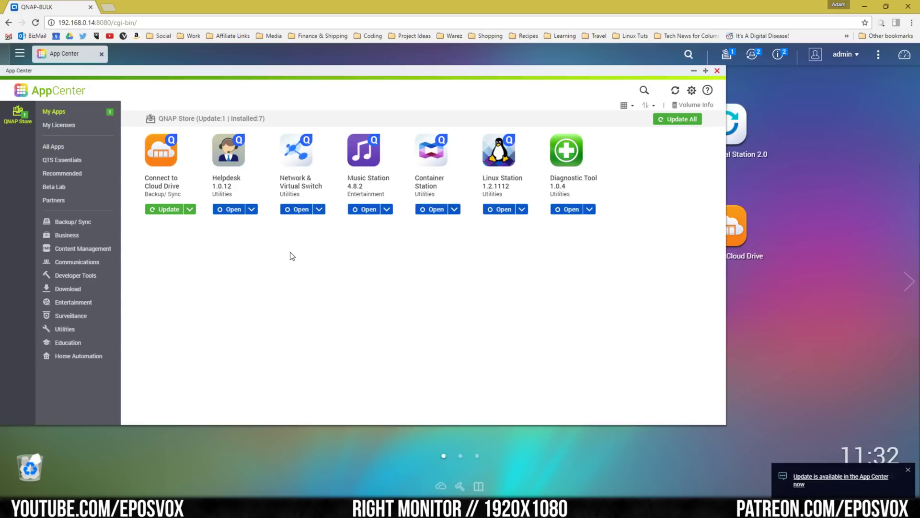
pyautogui.click(168, 209)
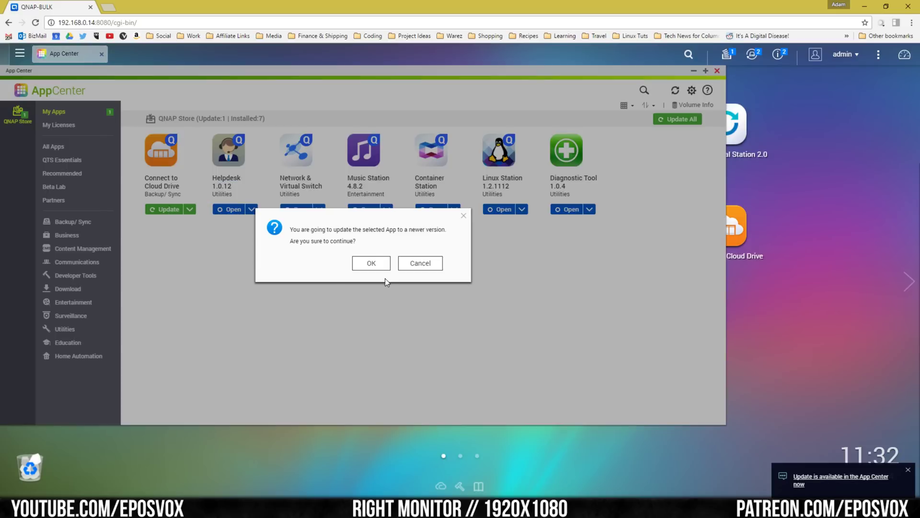
pyautogui.click(370, 262)
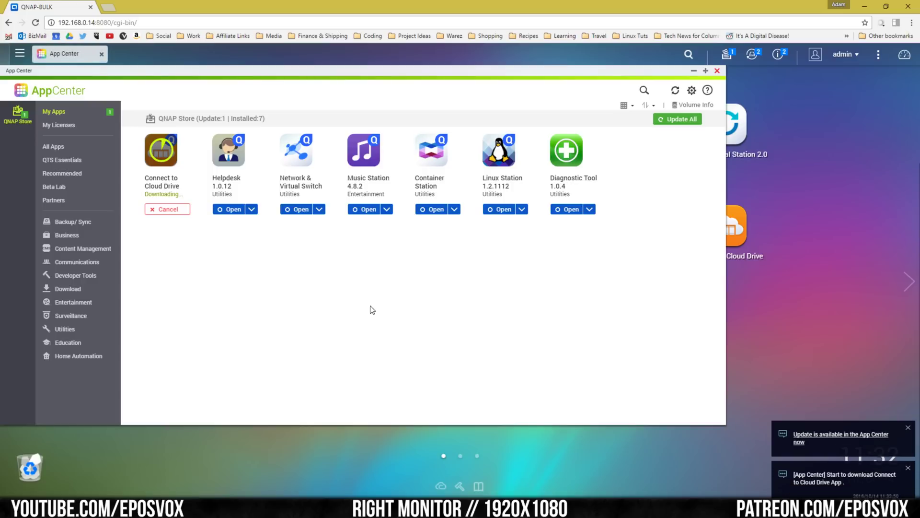
# Check the event notifications and background tasks, and view the Container Station app details.
pyautogui.click(781, 55)
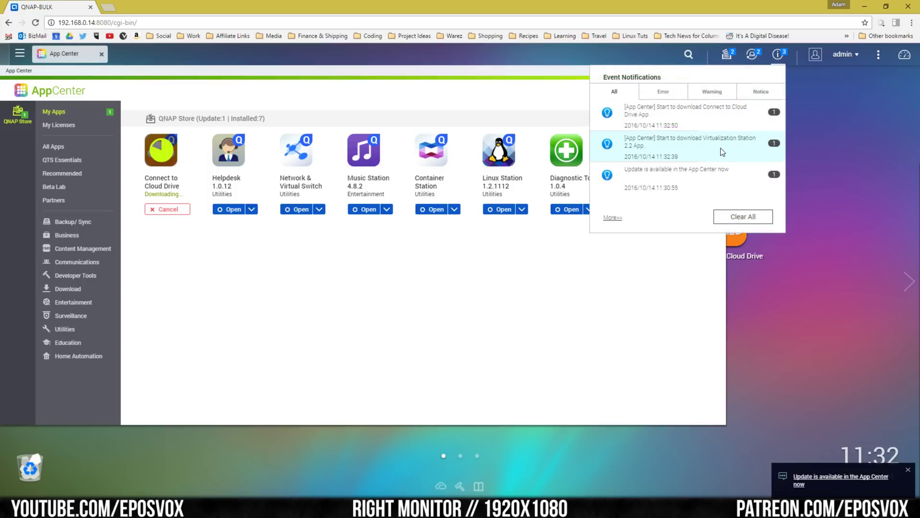
pyautogui.click(730, 56)
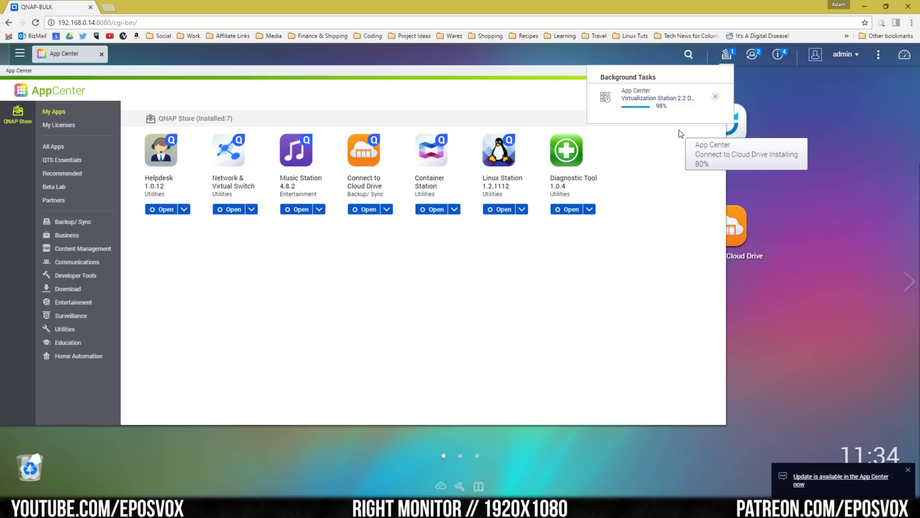
pyautogui.click(424, 147)
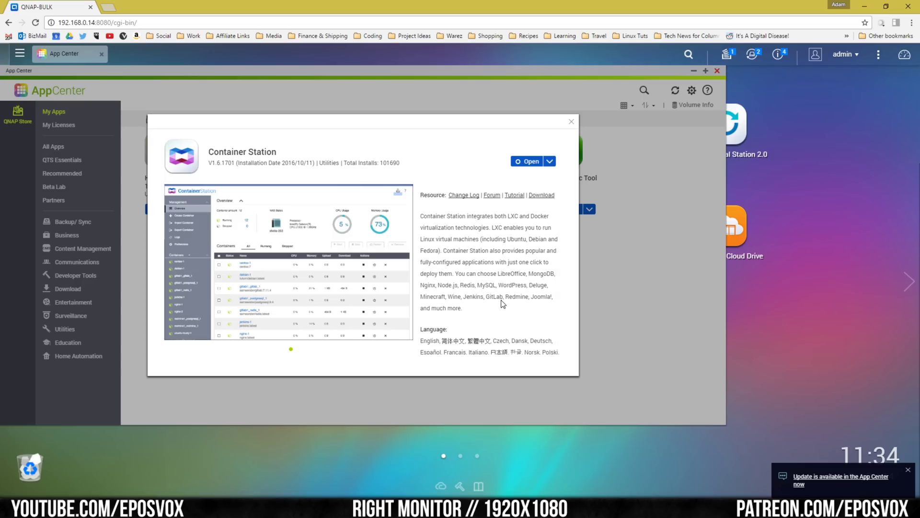
pyautogui.click(572, 122)
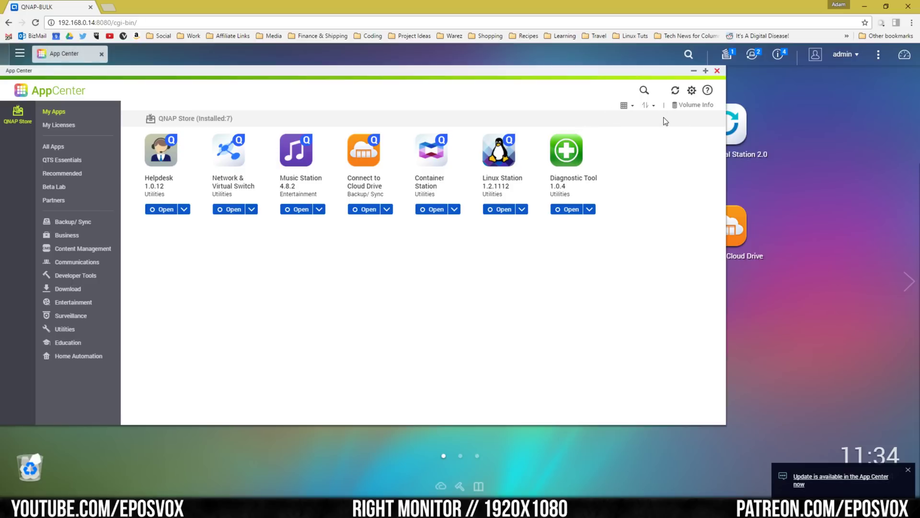
pyautogui.click(727, 53)
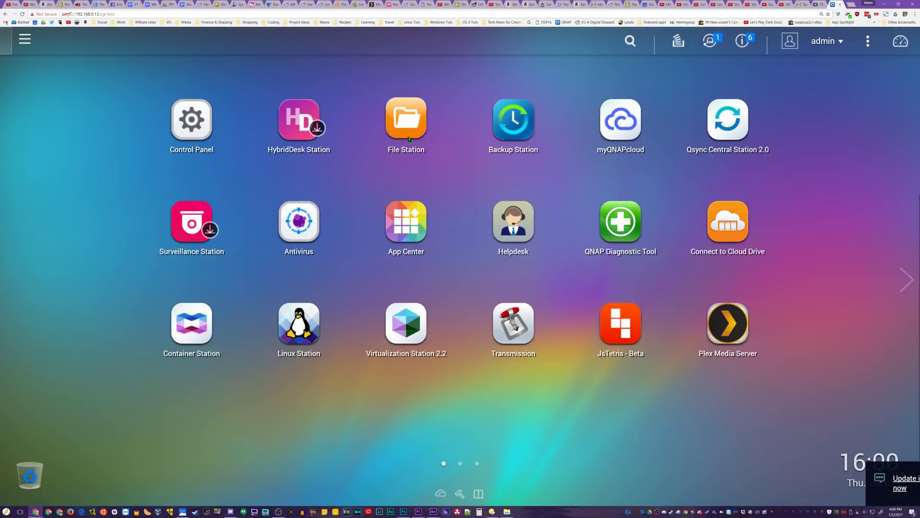
# Browse the Public, Multimedia, Download and Web folders and USBDisk1 in File Station, and close it.
pyautogui.click(413, 125)
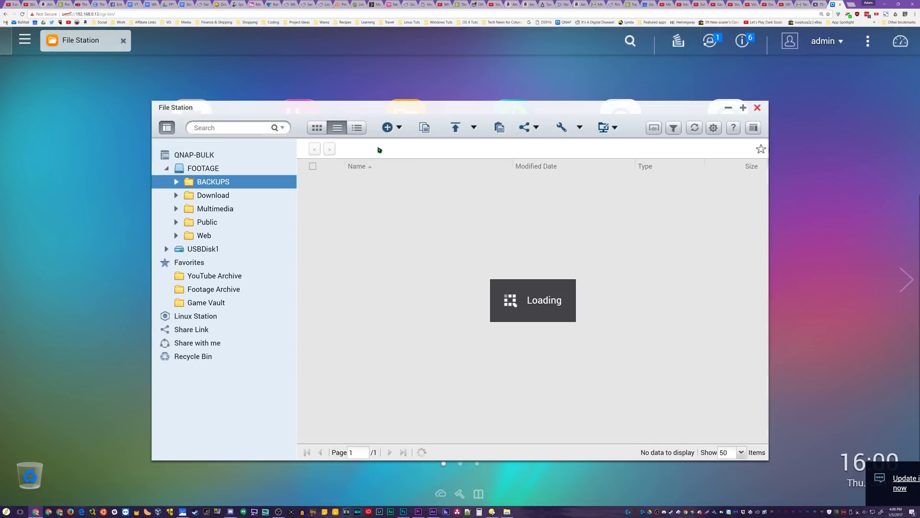
pyautogui.click(207, 221)
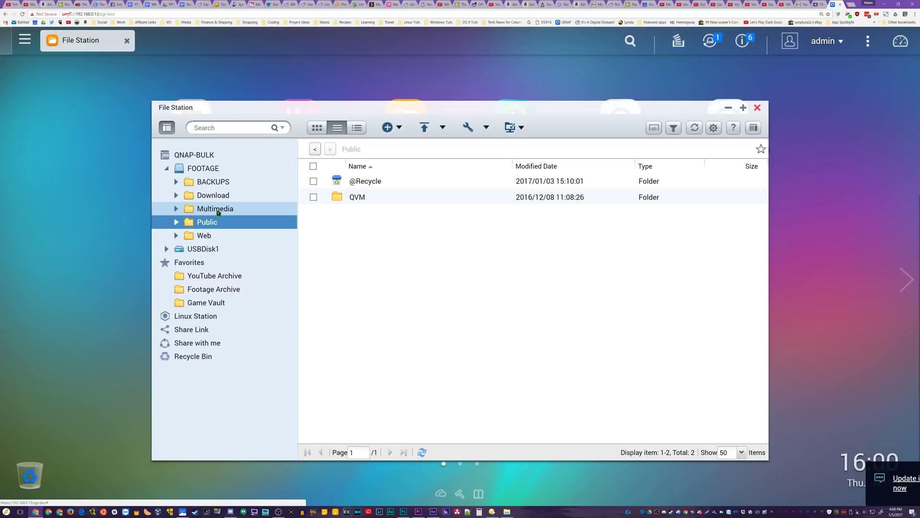
pyautogui.click(217, 210)
pyautogui.click(212, 195)
pyautogui.click(196, 237)
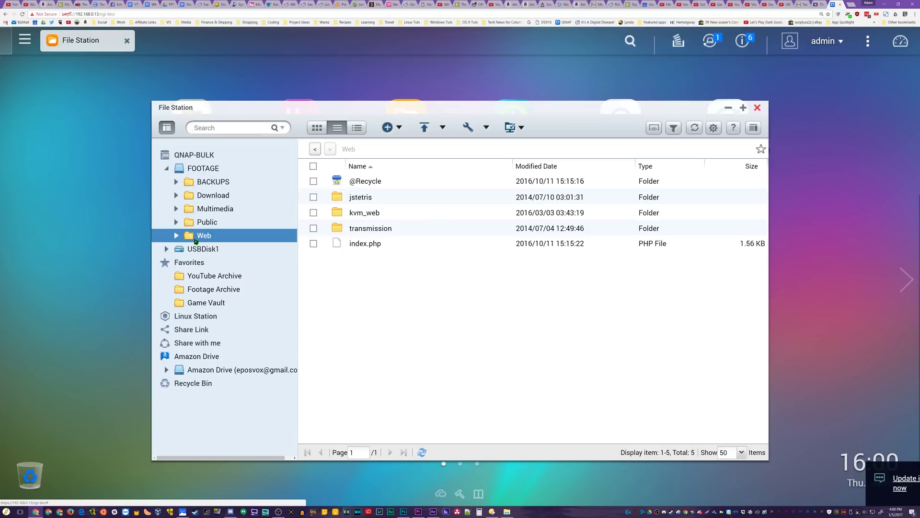
pyautogui.click(199, 249)
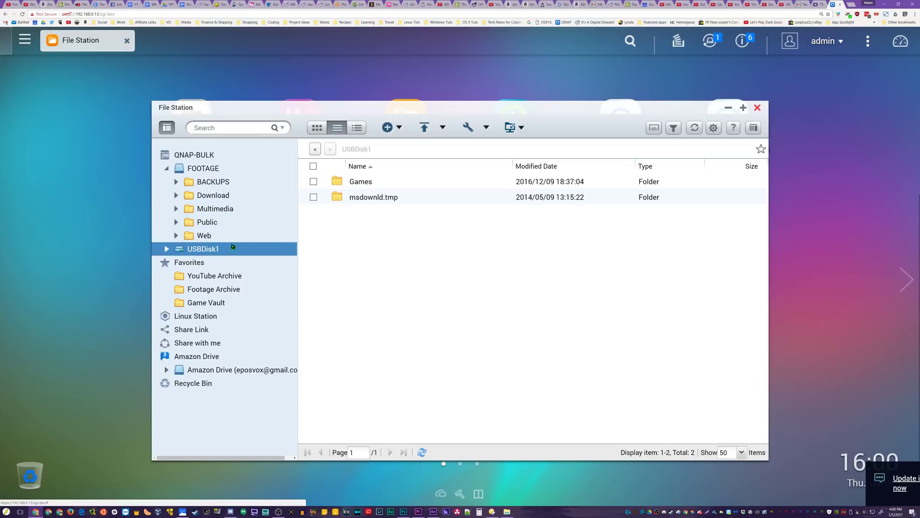
pyautogui.click(758, 108)
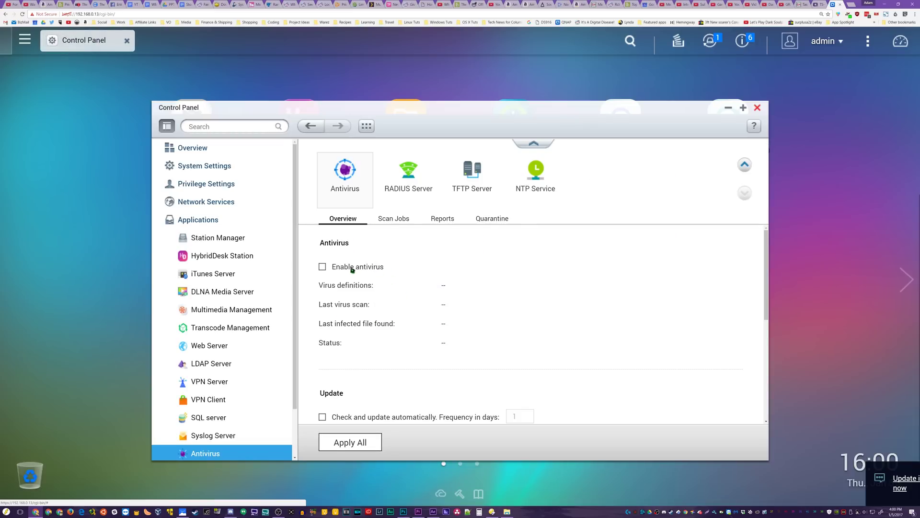
# Close the antivirus settings and browse the connected Amazon Drive in File Station, opening its Footage Archive folder.
pyautogui.click(758, 108)
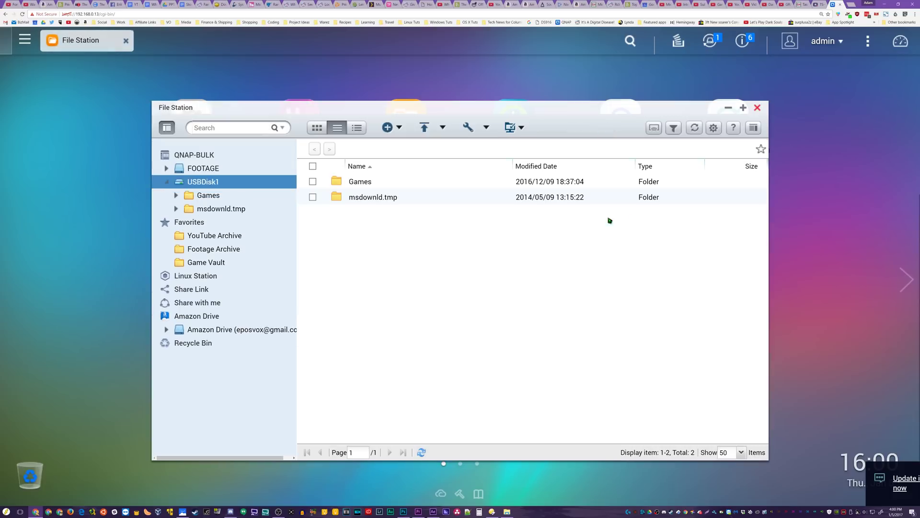
pyautogui.click(204, 333)
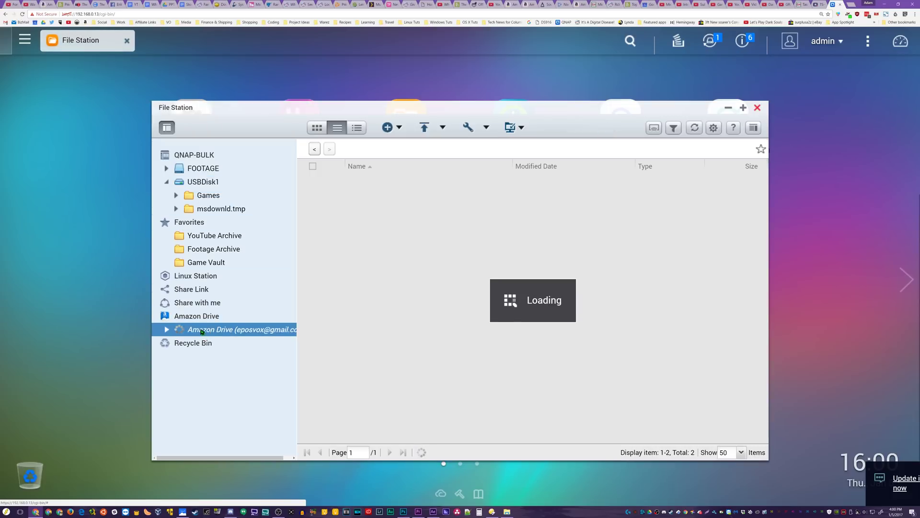
pyautogui.scroll(-3, 202, 365)
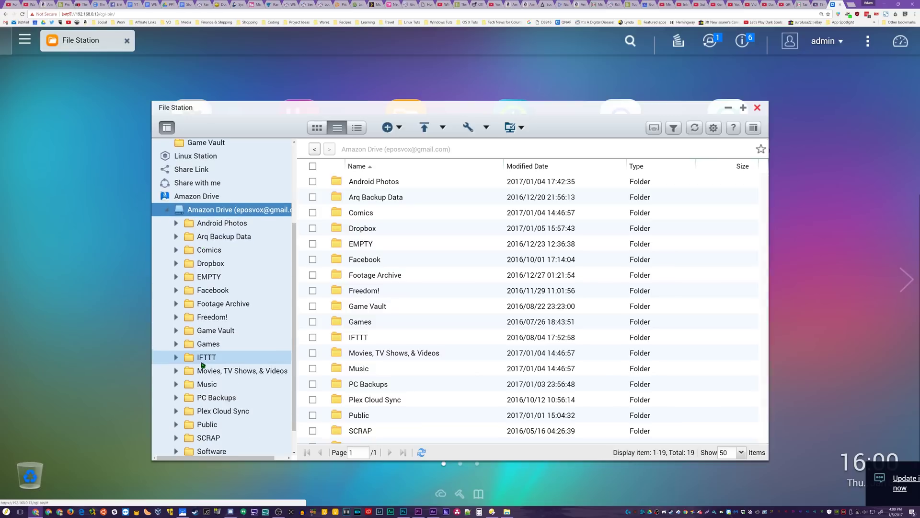
pyautogui.scroll(-1, 203, 366)
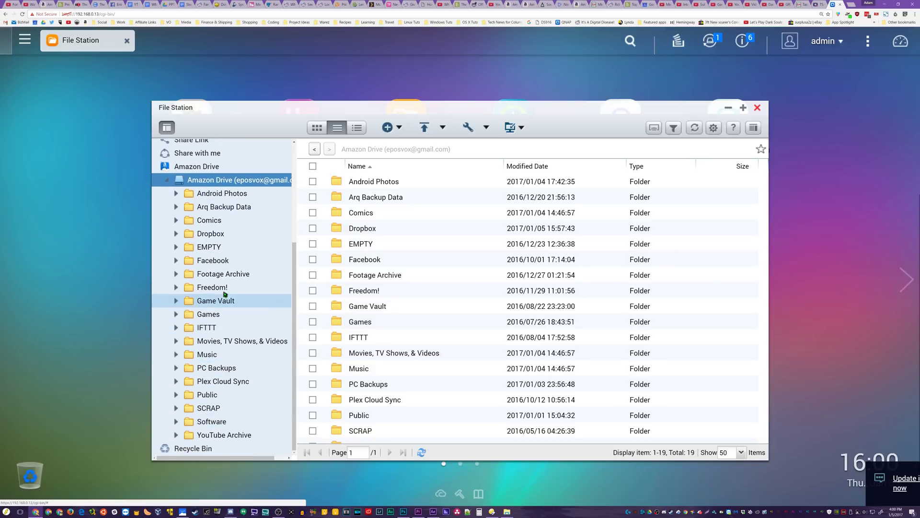
pyautogui.click(222, 274)
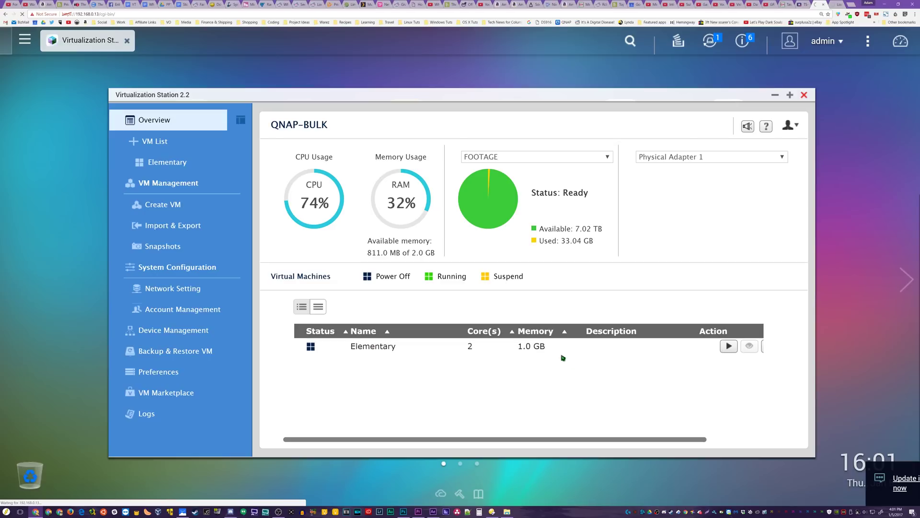
# Start the Elementary virtual machine in Virtualization Station.
pyautogui.click(730, 348)
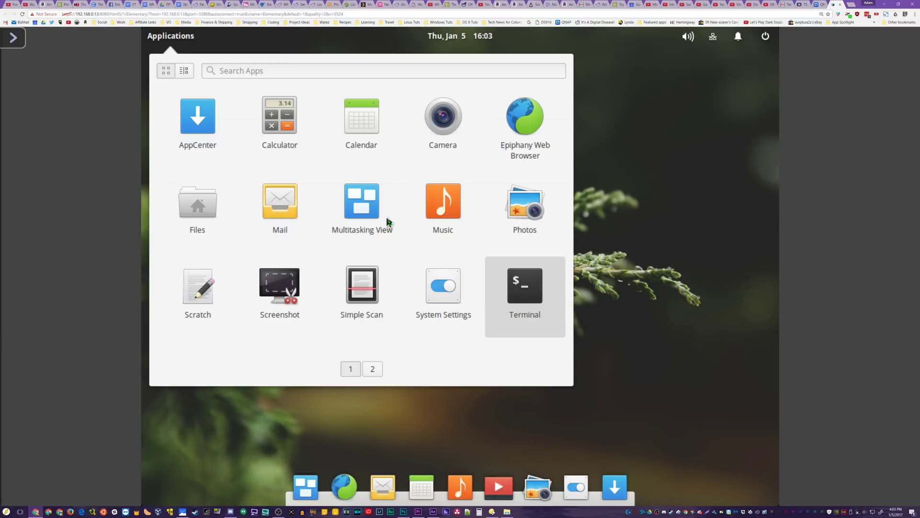
# Open a Terminal in the Elementary virtual machine and move its window around the desktop.
pyautogui.press('Escape')
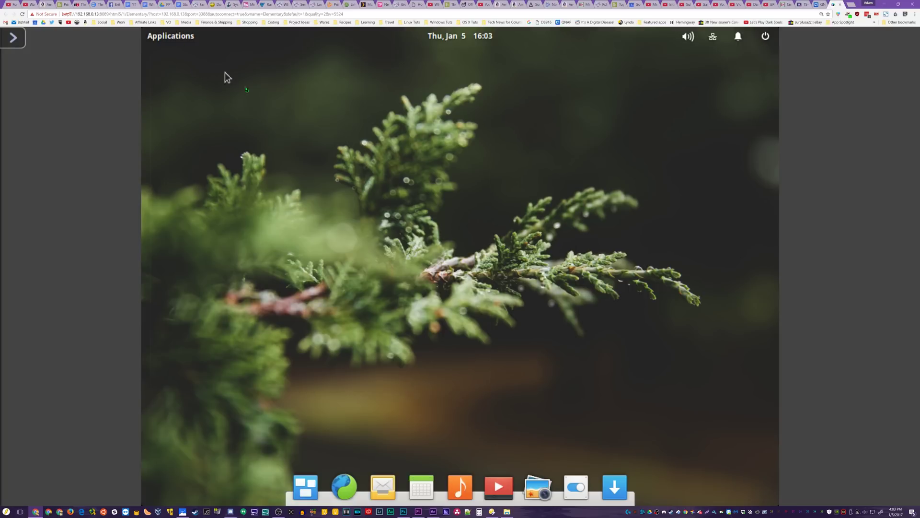
pyautogui.press('super')
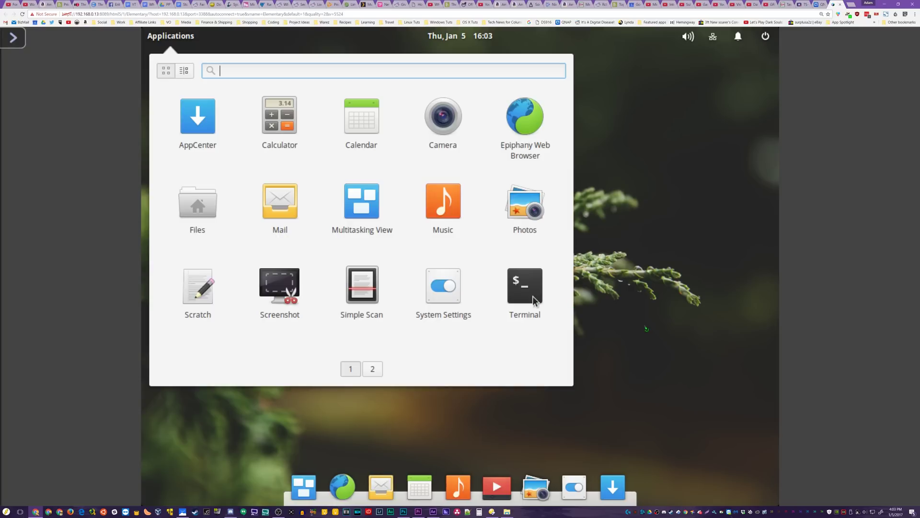
pyautogui.click(533, 295)
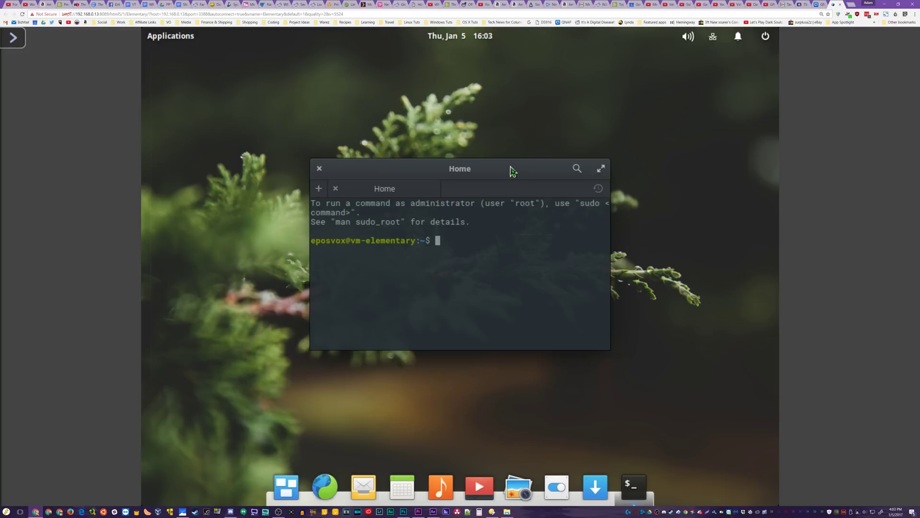
pyautogui.moveTo(376, 92); pyautogui.dragTo(273, 74)
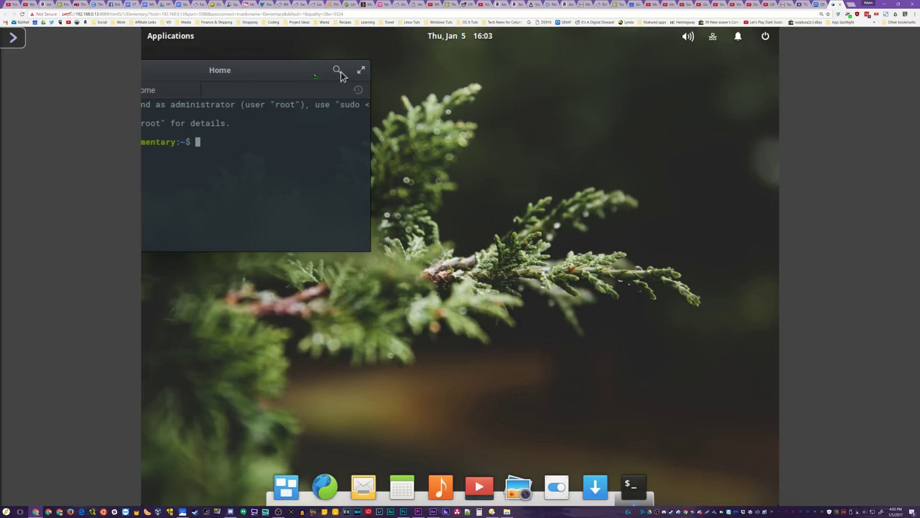
pyautogui.moveTo(332, 81); pyautogui.dragTo(462, 127)
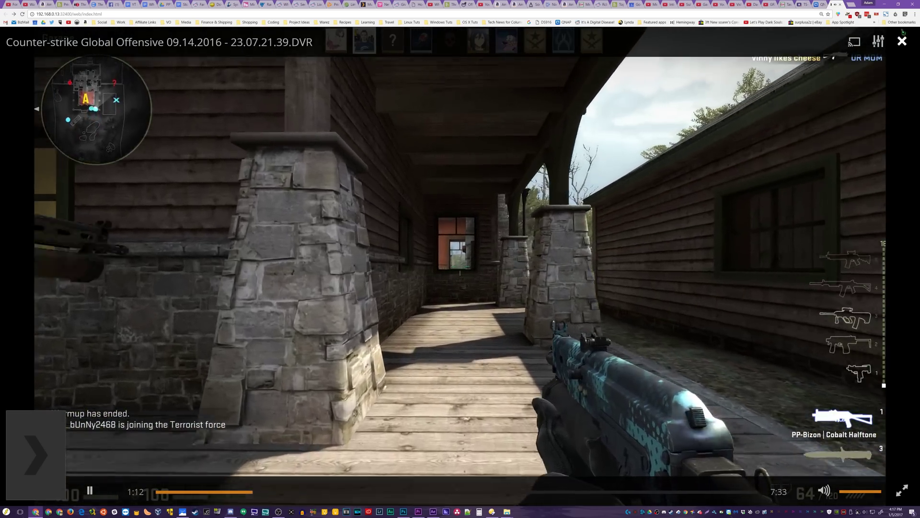
# Set the Plex playback quality of the Counter-strike video to 12 Mbps 1080p.
pyautogui.click(878, 41)
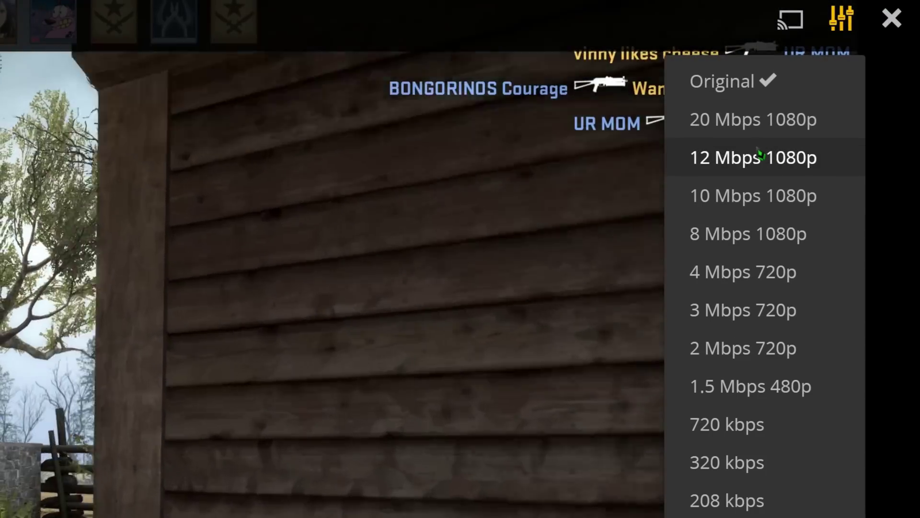
pyautogui.click(761, 153)
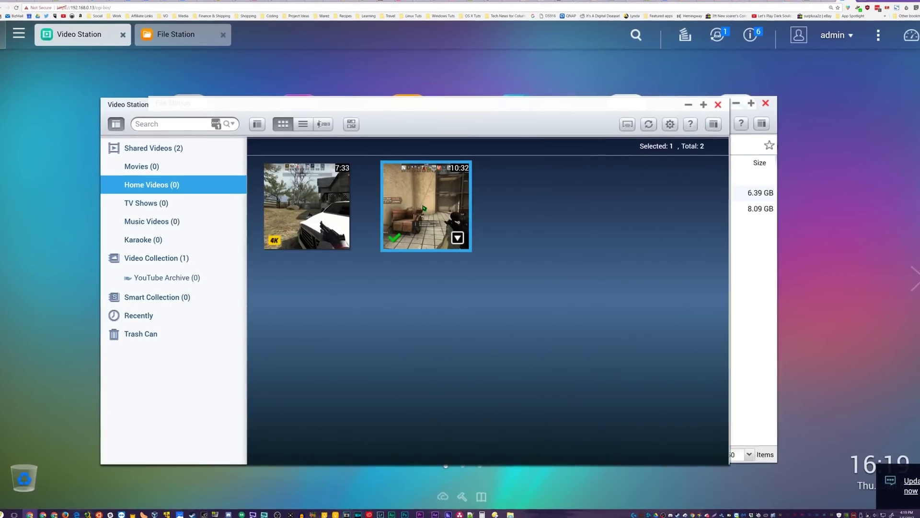
# Play the 10:32 Counter-strike video in Video Station with on-the-fly transcoding at 1080p.
pyautogui.doubleClick(425, 207)
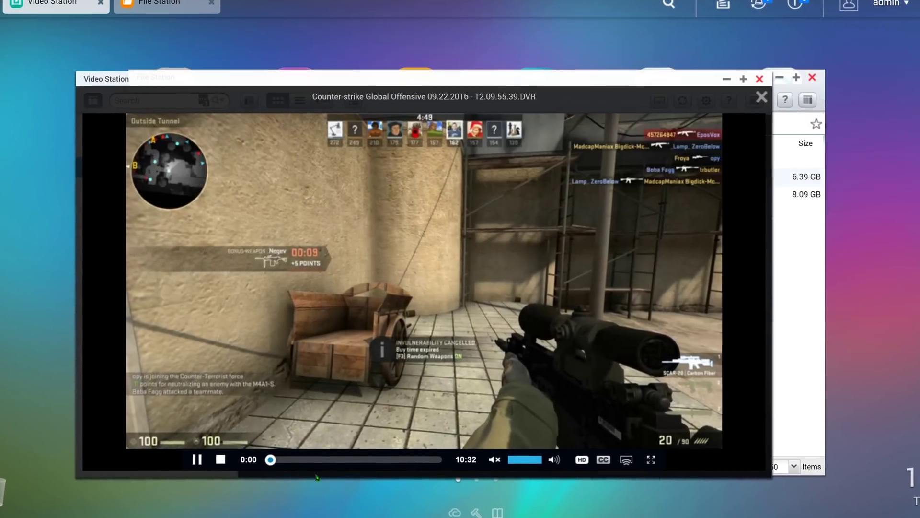
pyautogui.click(588, 462)
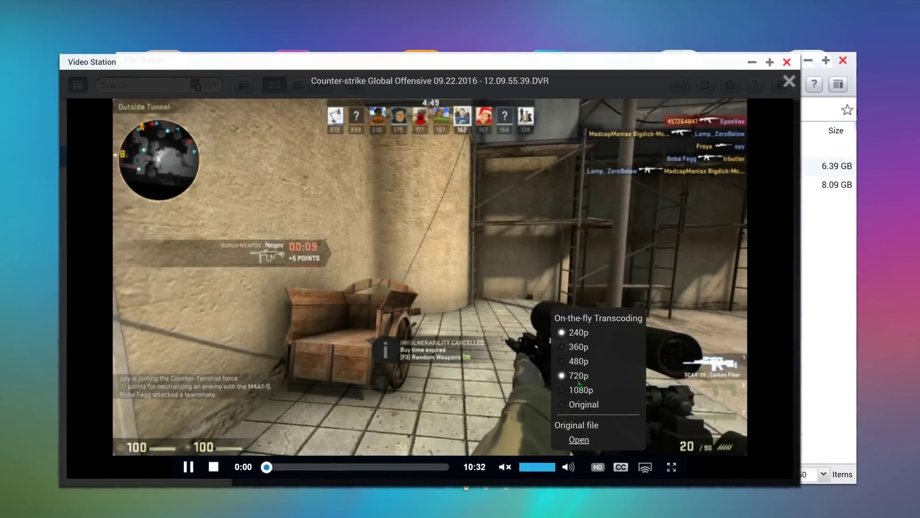
pyautogui.click(580, 390)
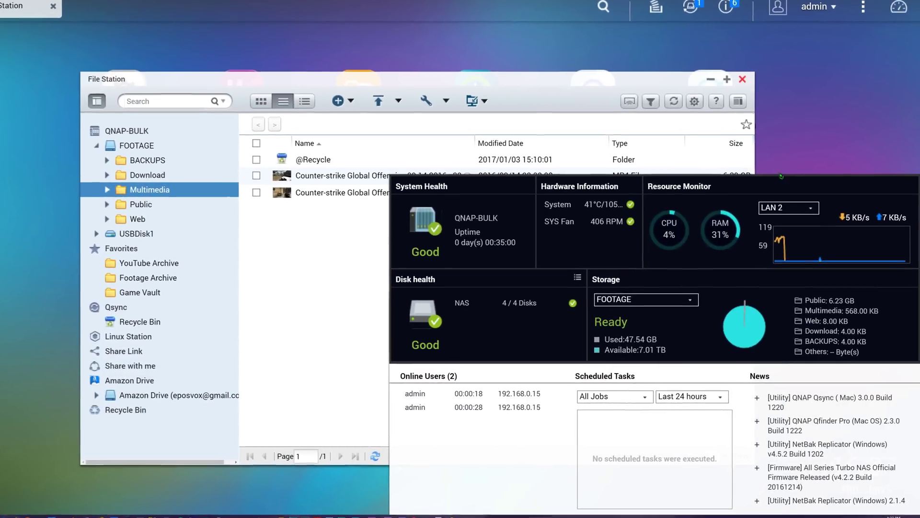
# Check the FOOTAGE volume in the dashboard's storage section and switch the Resource Monitor to LAN 1.
pyautogui.click(661, 300)
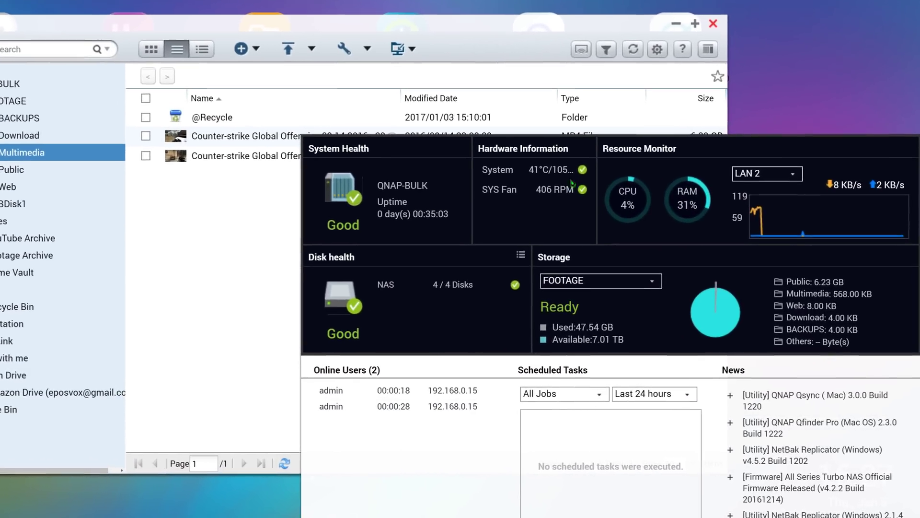
pyautogui.click(776, 179)
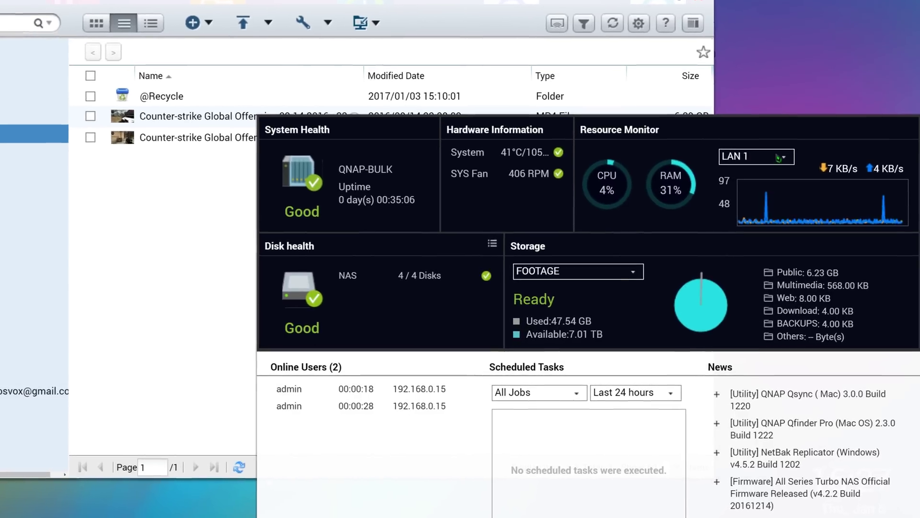
# View the USB 1 traffic graph in the Resource Monitor and return the graph to LAN 1.
pyautogui.click(779, 153)
pyautogui.click(726, 204)
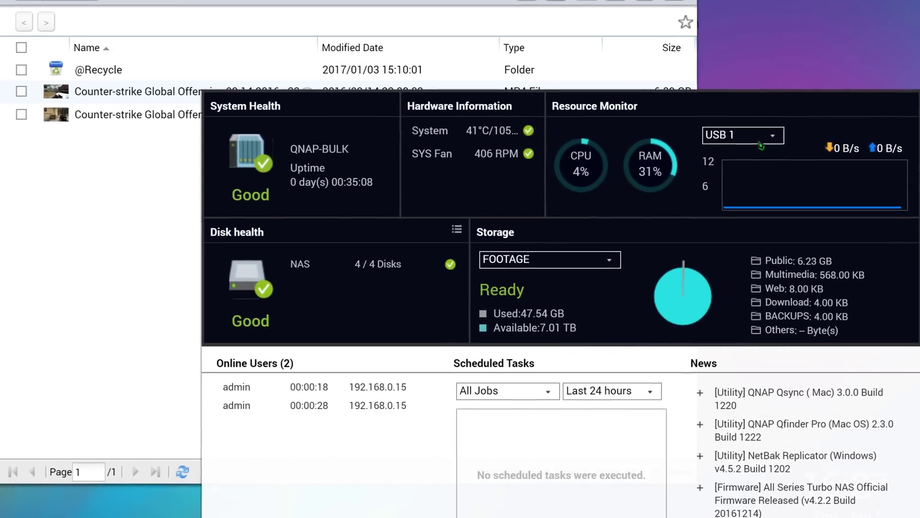
pyautogui.click(760, 141)
pyautogui.click(758, 154)
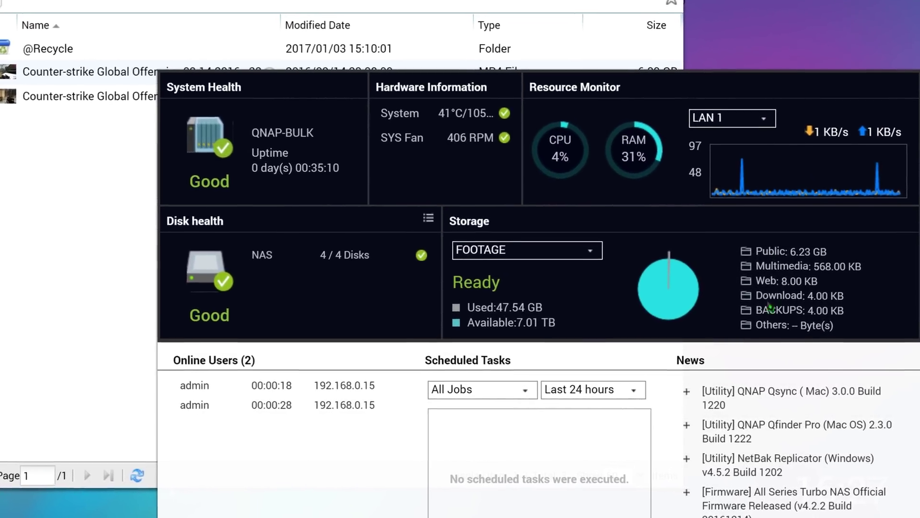
# Look through the dashboard's news entries for Qsync, Qfinder Pro and NetBak Replicator, and check the scheduled tasks' time range options.
pyautogui.click(687, 392)
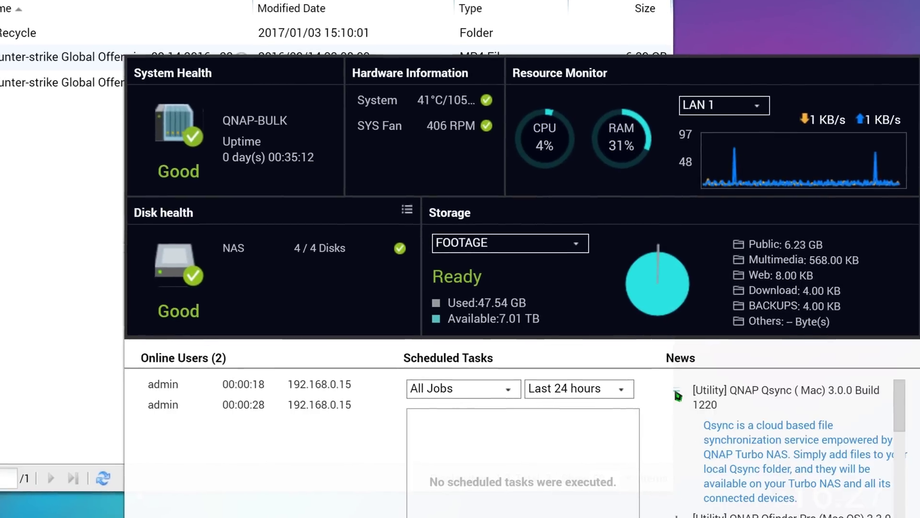
pyautogui.click(674, 425)
pyautogui.click(675, 468)
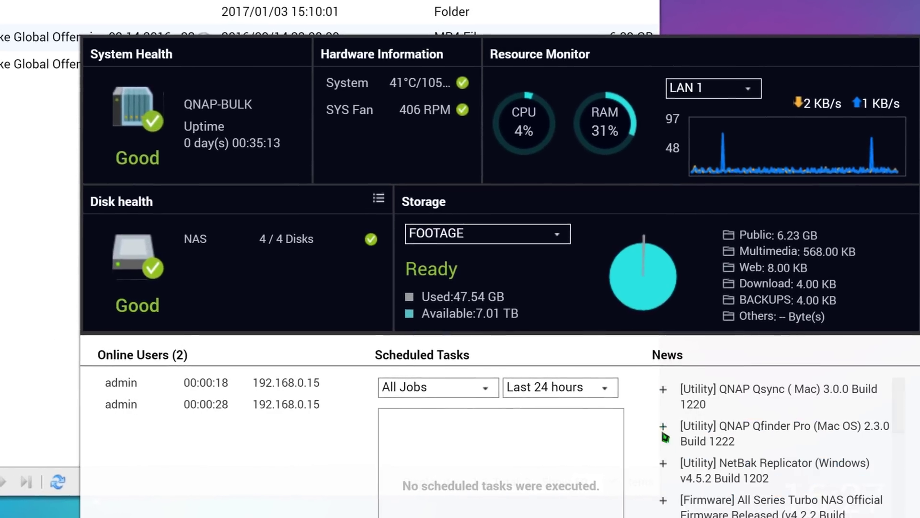
pyautogui.click(661, 466)
pyautogui.click(566, 389)
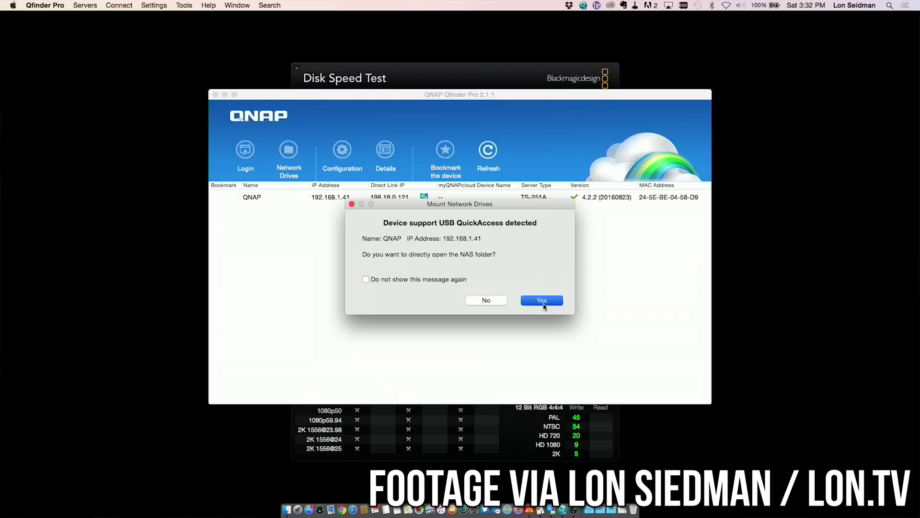
# In Qfinder Pro, accept opening the folder of the NAS detected through USB QuickAccess.
pyautogui.click(543, 304)
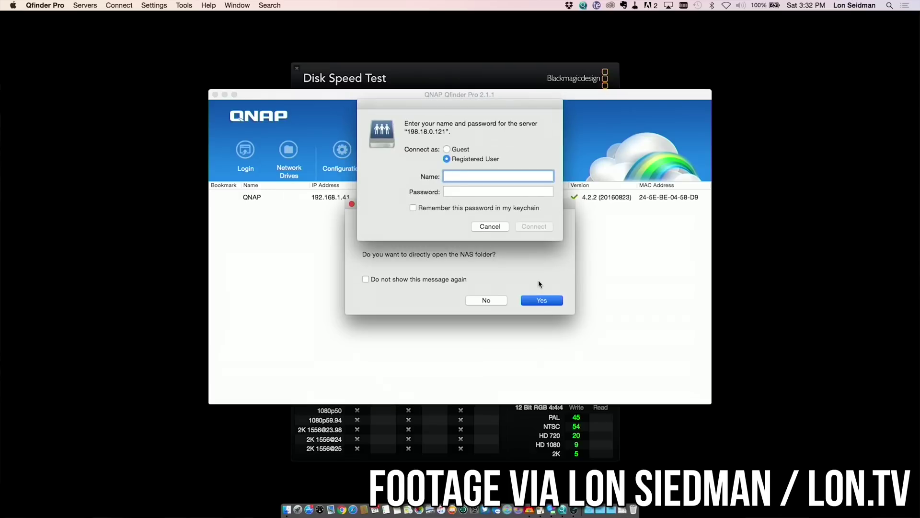